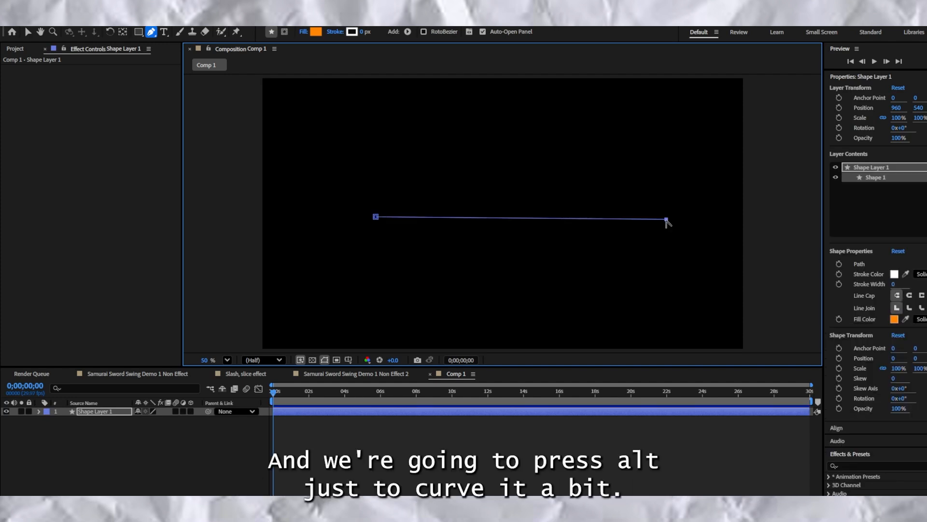
Step: Curve and close the pen path, bending its handles to form a thin, downward-bowed orange crescent
drag(667, 220, 696, 150)
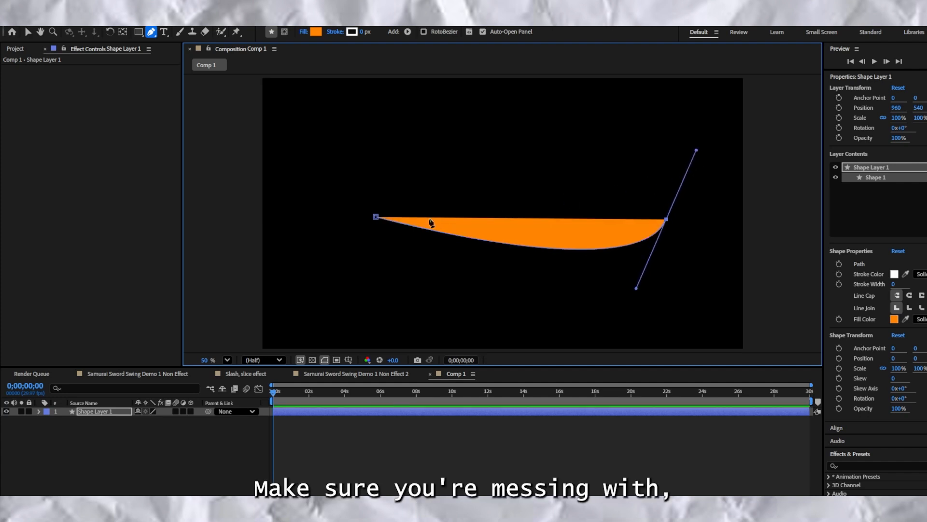
drag(377, 220, 402, 264)
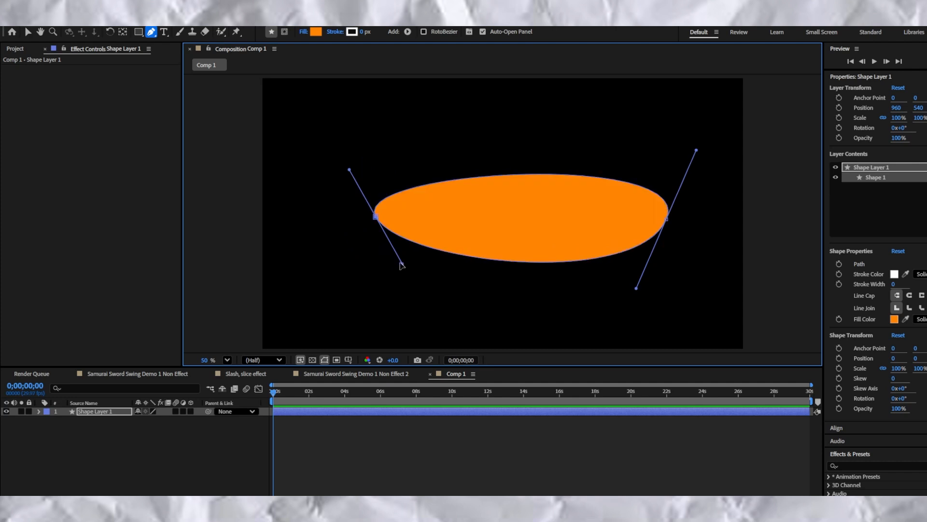
drag(346, 173, 398, 232)
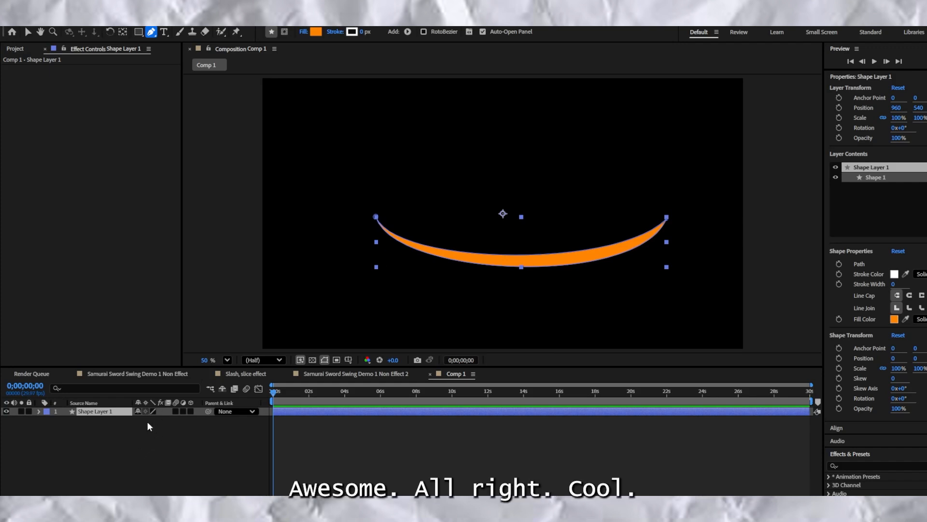
Step: Pre-compose Shape Layer 1 as Shape Layer 1 Comp 1, moving all attributes into the new composition
click(120, 410)
right_click(121, 409)
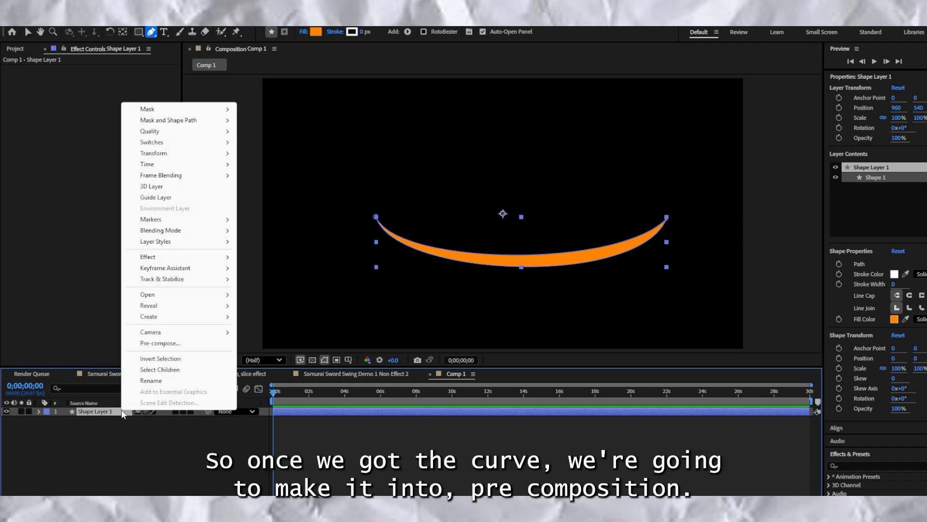
click(207, 344)
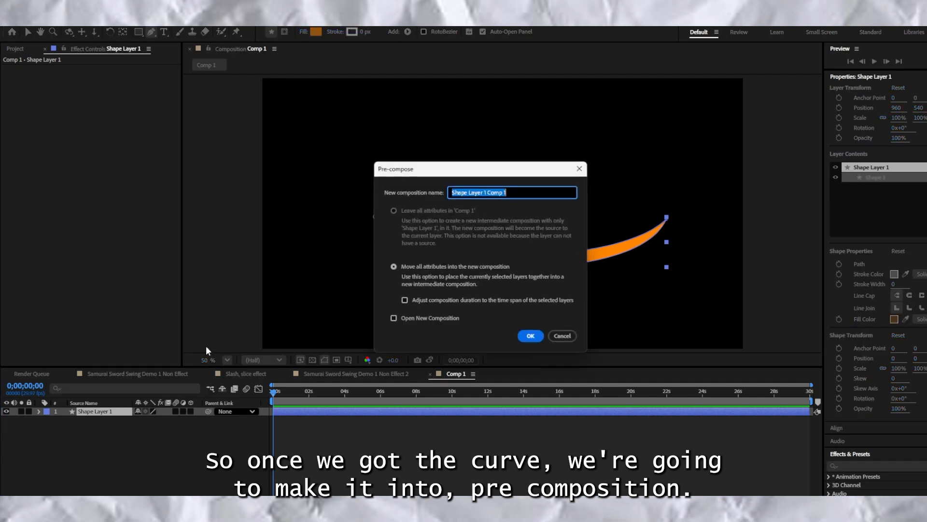
click(531, 336)
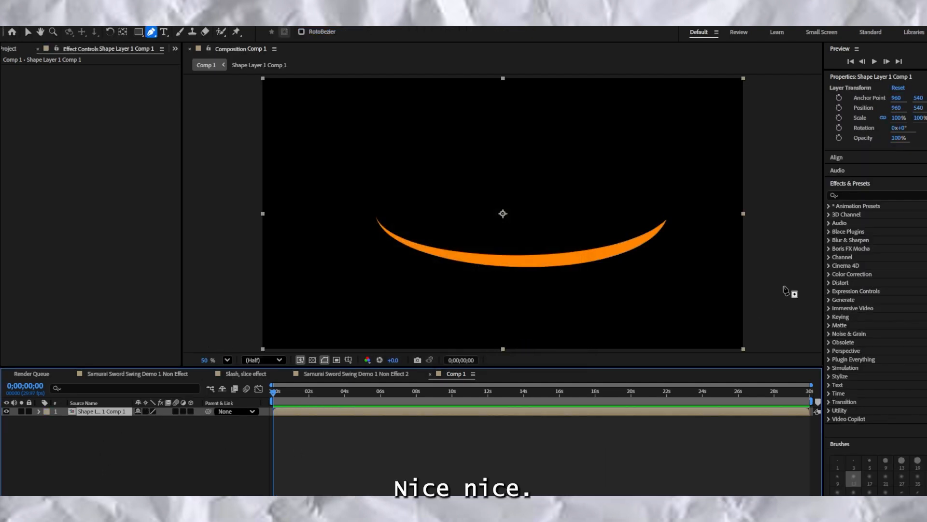
Step: Search the effects for "stroke"
click(876, 195)
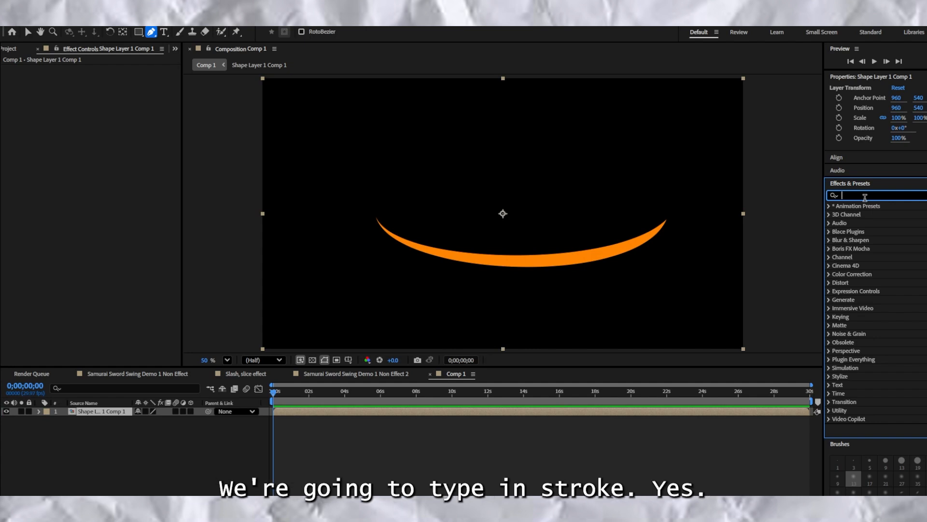
text(stroke)
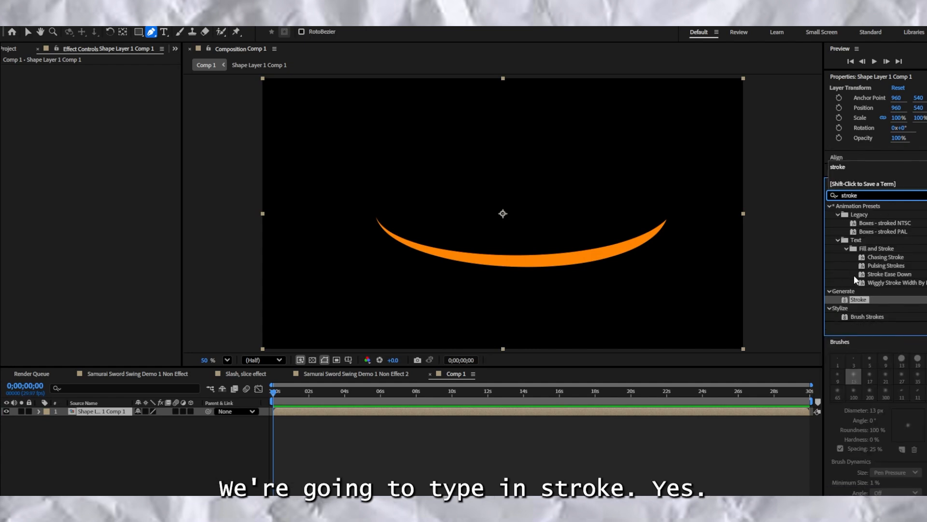
mouse_move(865, 300)
mouse_down()
mouse_move(801, 301)
mouse_move(550, 239)
mouse_move(534, 246)
mouse_up()
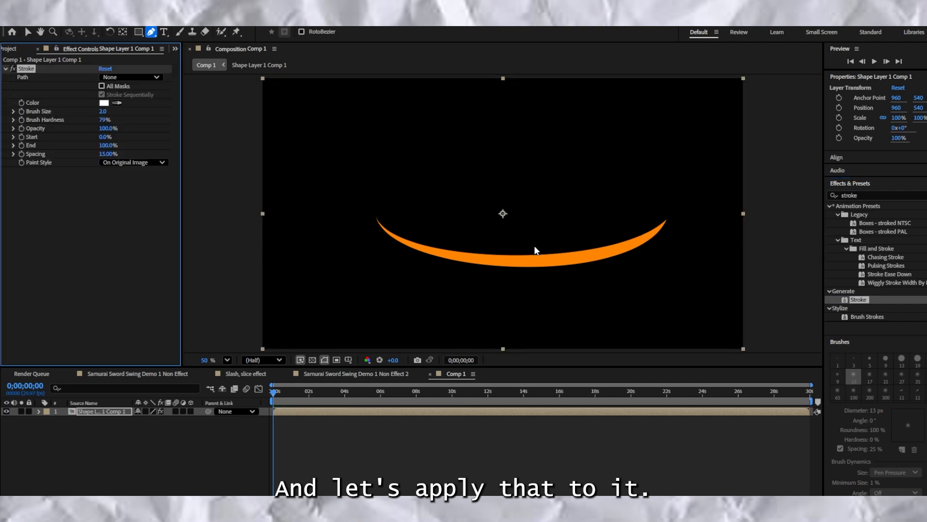
key(v)
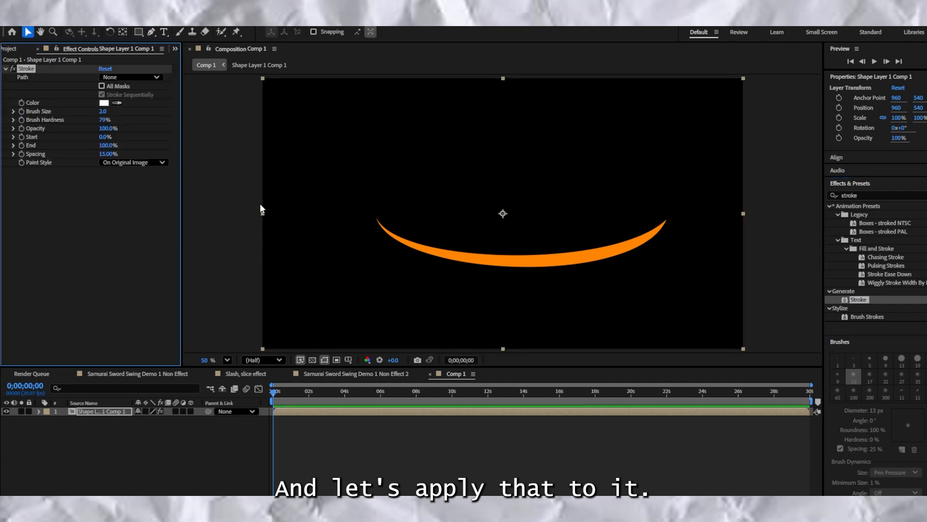
click(140, 78)
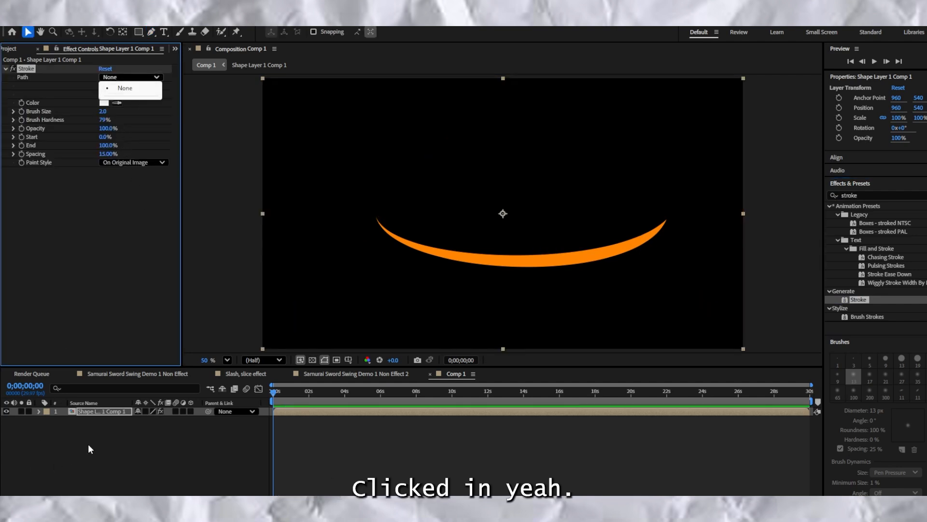
click(109, 420)
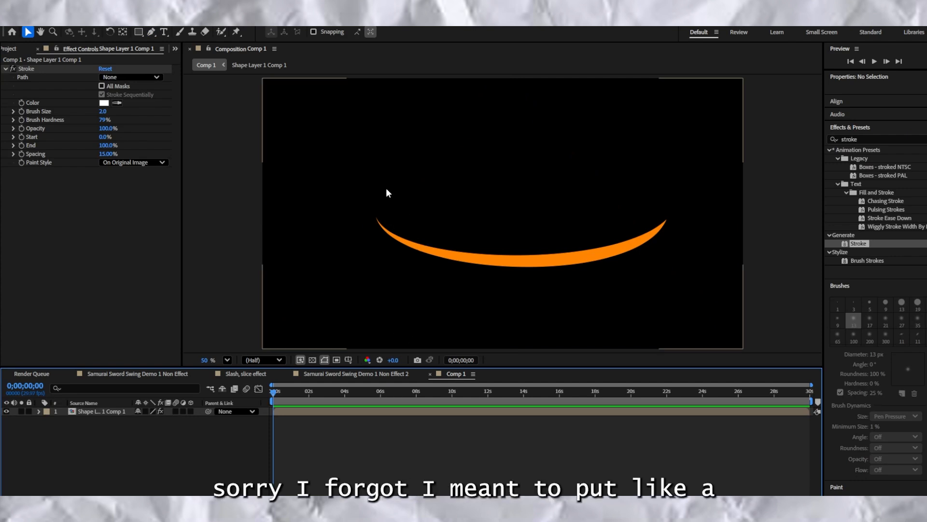
Step: Draw a closed, curved mask on the pre-composed layer with the Pen tool, using the crescent's two tips as vertices
key(g)
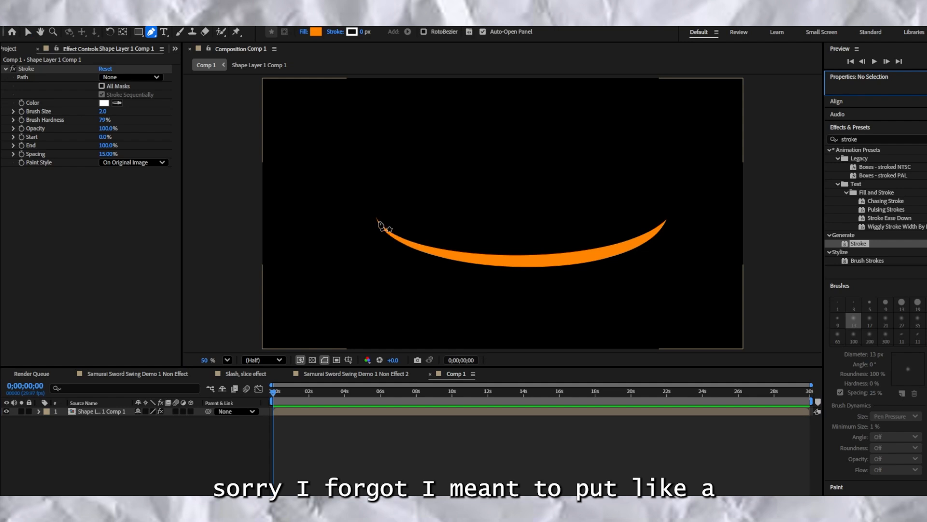
click(377, 222)
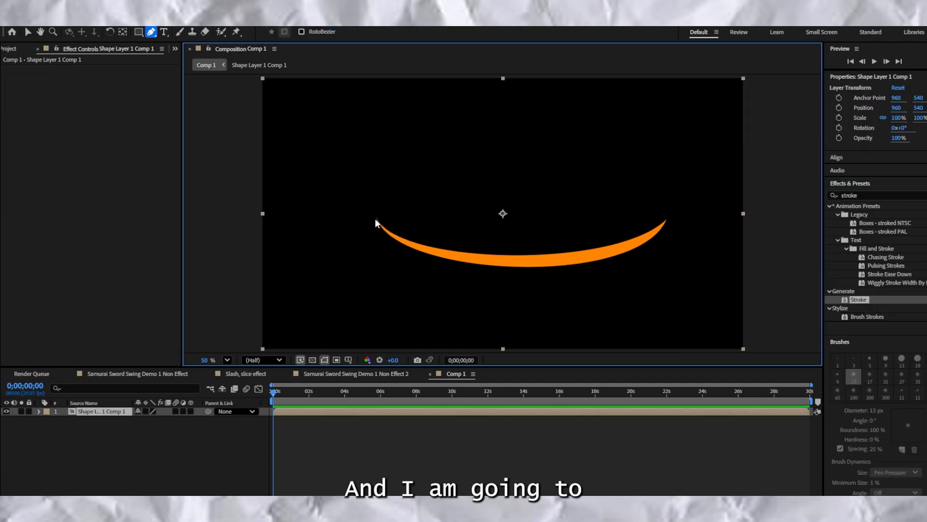
click(375, 219)
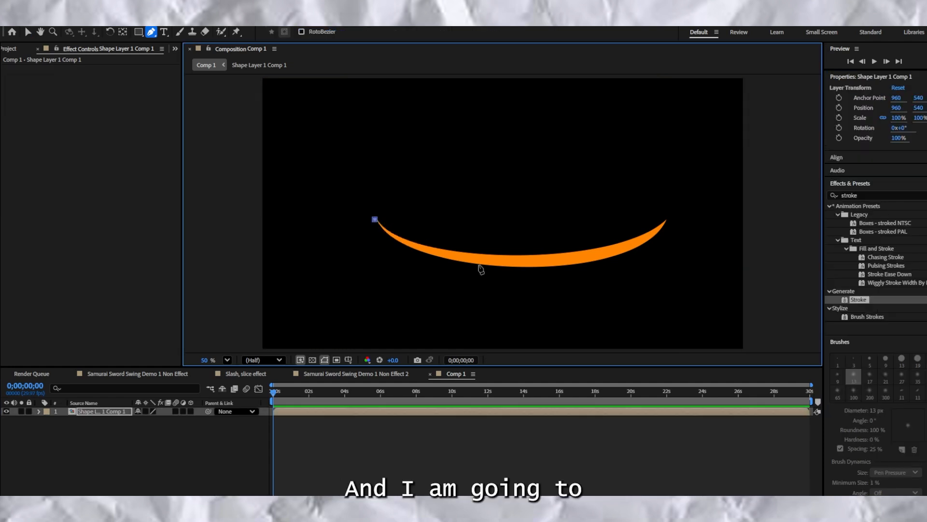
click(665, 221)
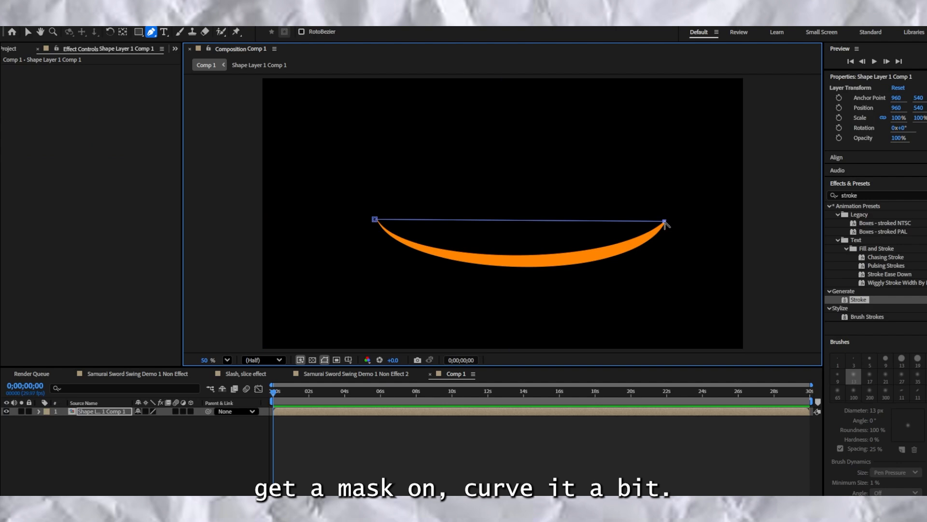
drag(665, 224, 679, 156)
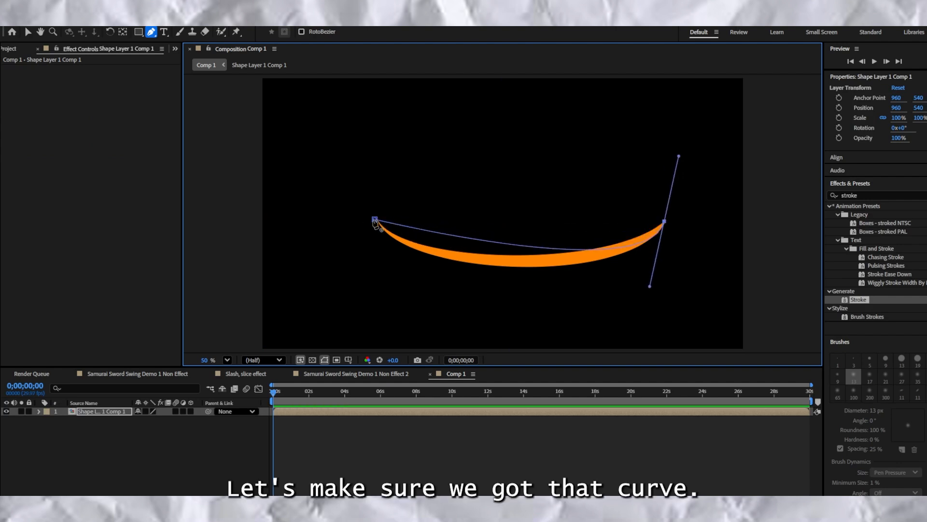
drag(378, 222, 370, 253)
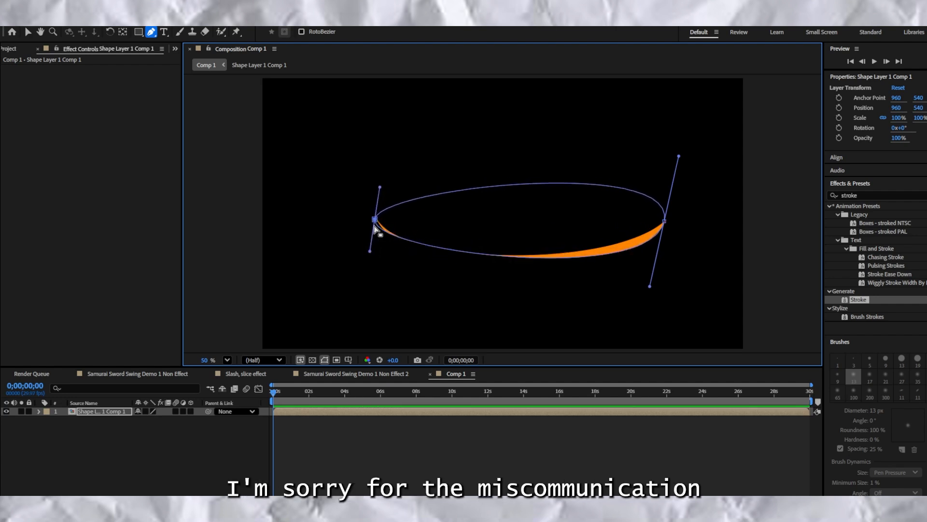
Step: Reshape the mask by adjusting the curve handles at both tips so it closely encloses the whole orange crescent
drag(379, 188, 349, 175)
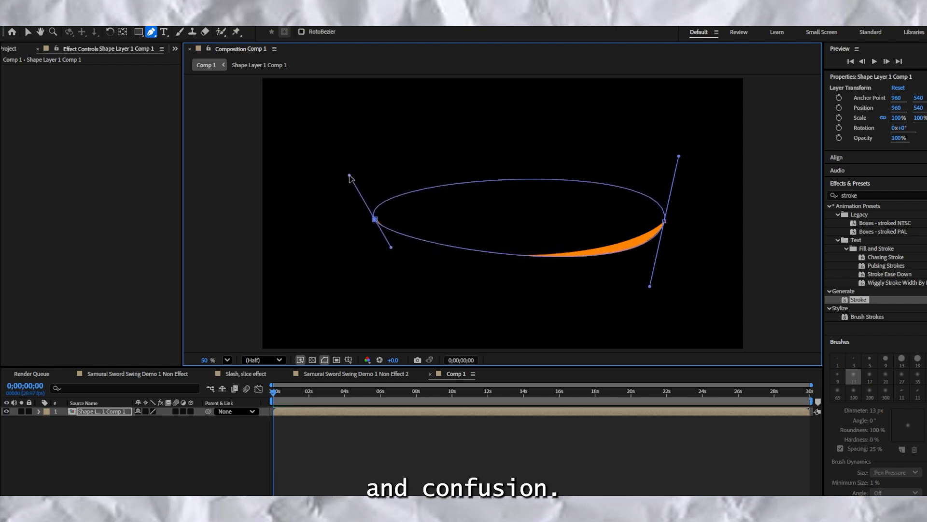
drag(678, 157, 675, 288)
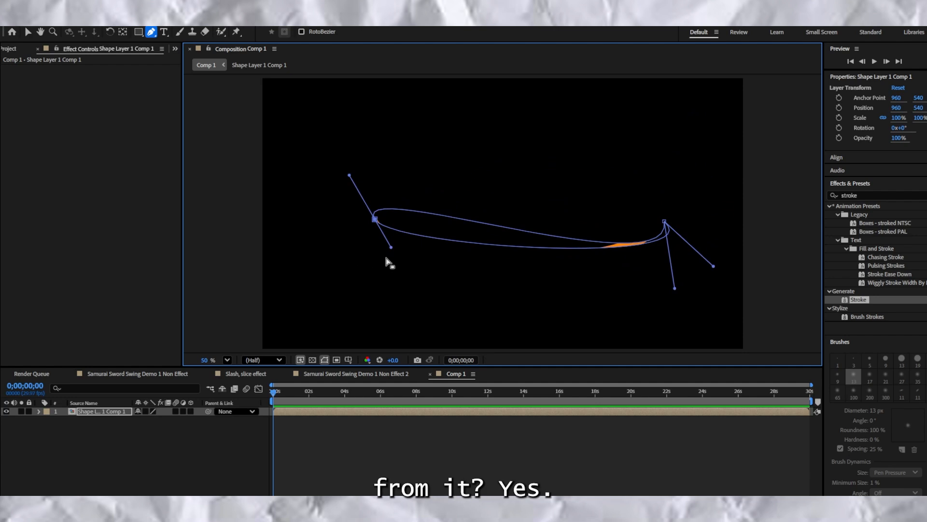
drag(391, 248, 379, 302)
drag(353, 183, 384, 247)
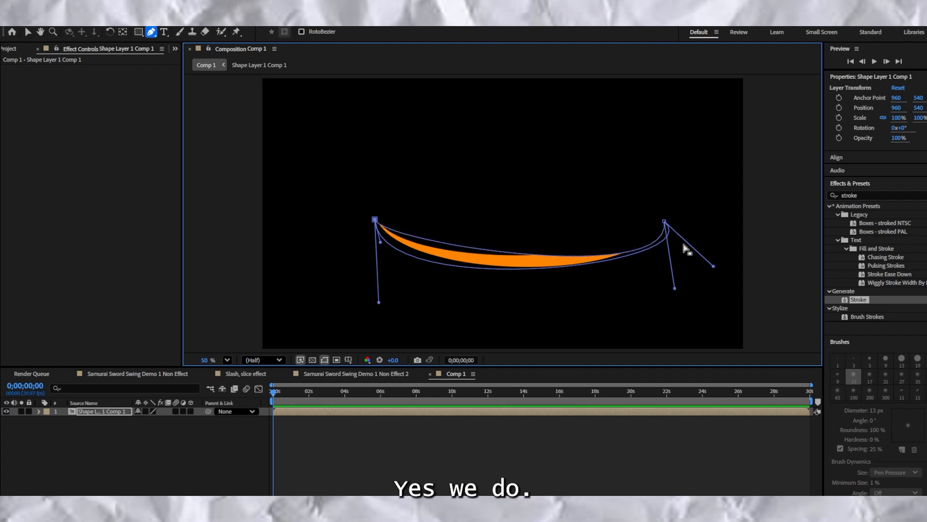
drag(714, 267, 707, 239)
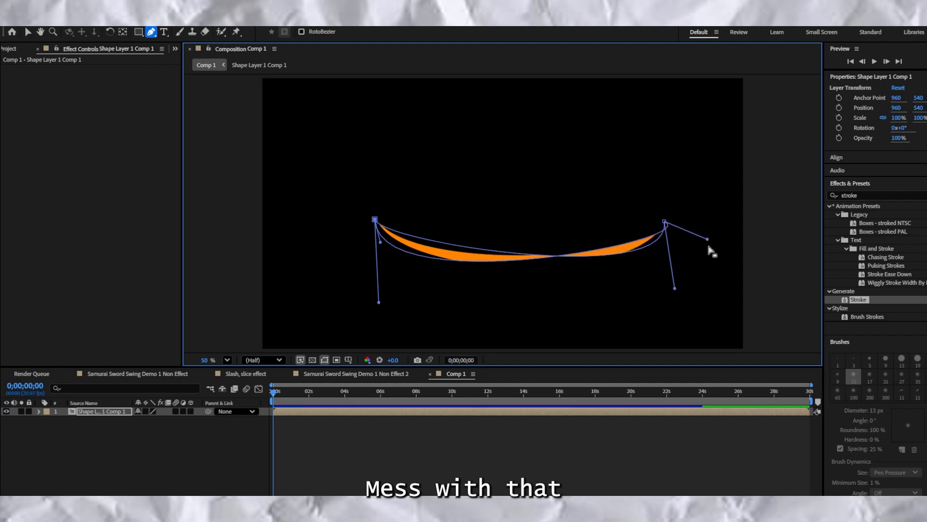
drag(674, 289, 548, 288)
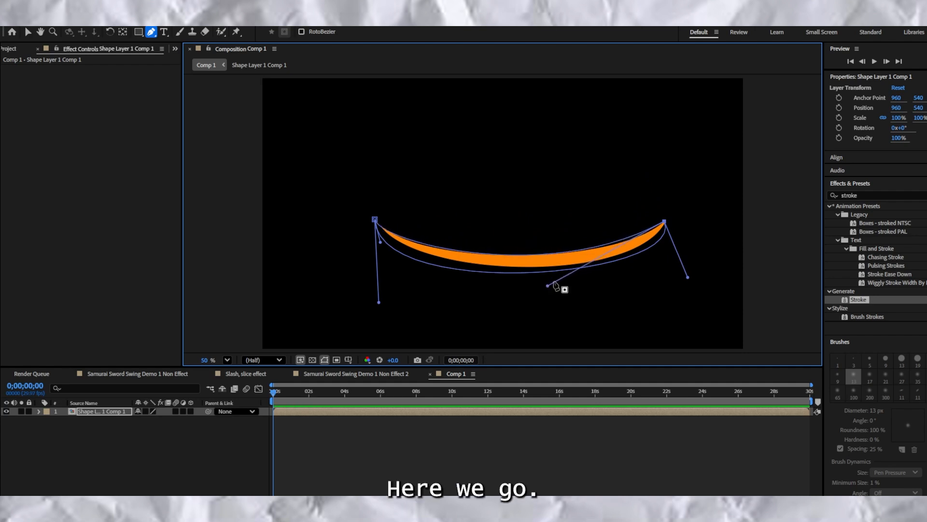
Step: Apply the Stroke effect to the masked Shape Layer 1 Comp 1 layer and return to the Selection tool
click(147, 425)
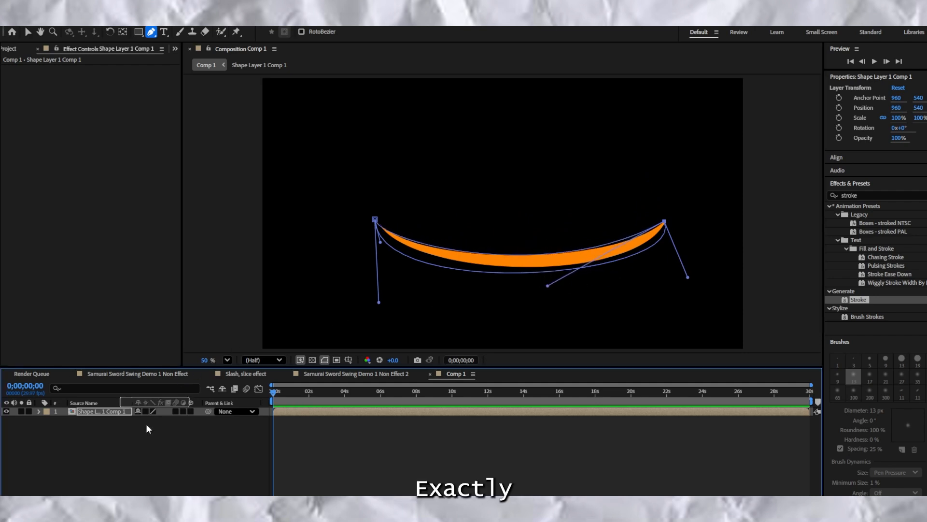
click(111, 411)
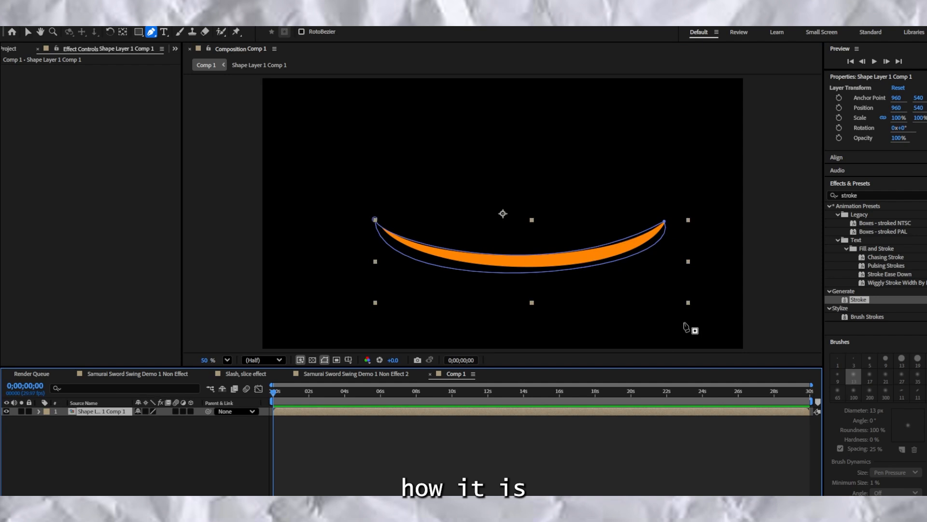
mouse_move(856, 300)
mouse_down()
mouse_move(103, 427)
mouse_move(116, 417)
mouse_up()
key(v)
Step: Set the Stroke effect's path to Mask 1 and its paint style to Reveal Original Image
click(129, 77)
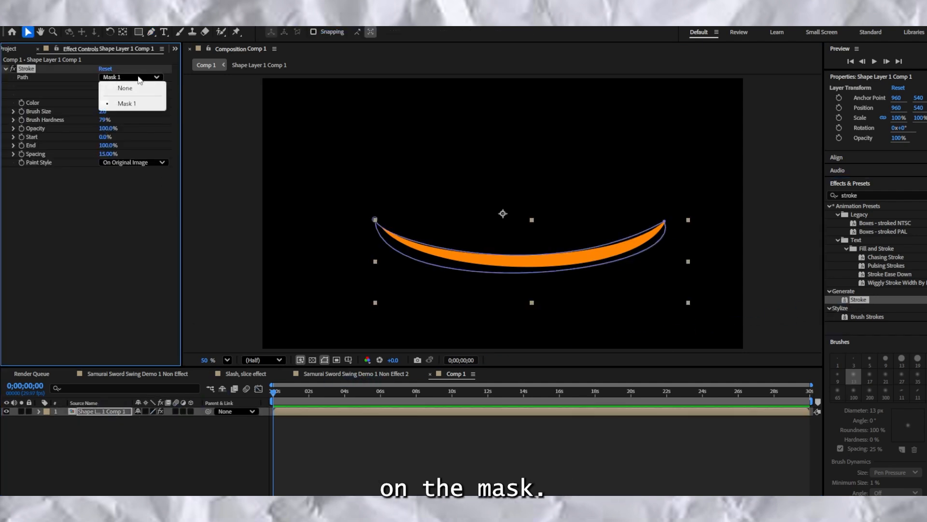
click(123, 106)
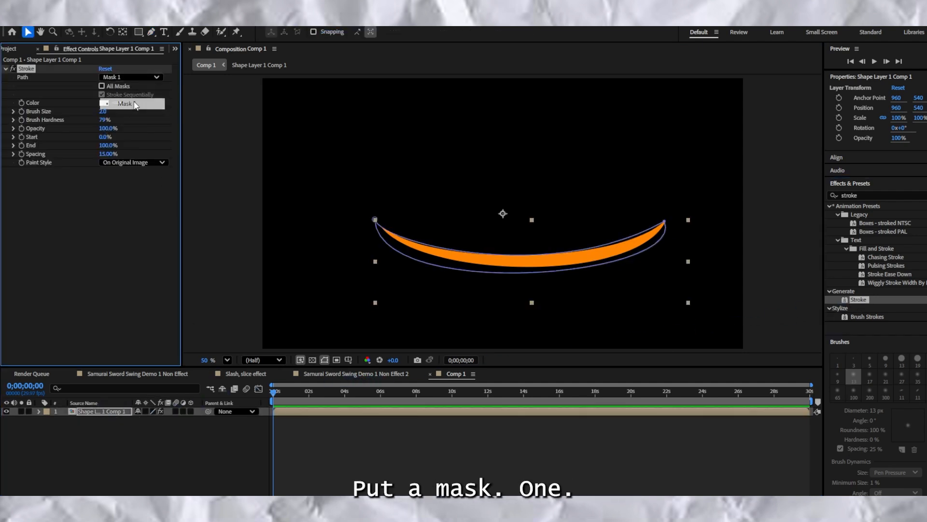
click(151, 163)
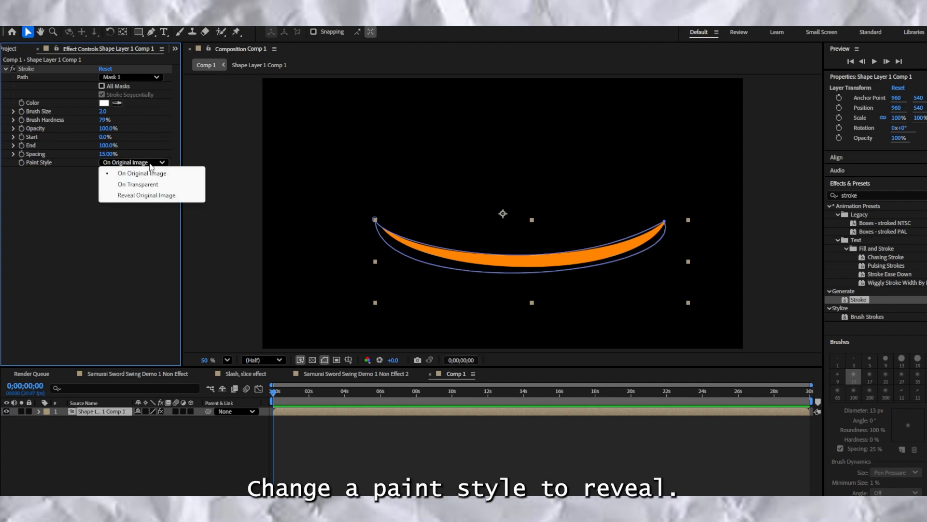
click(144, 195)
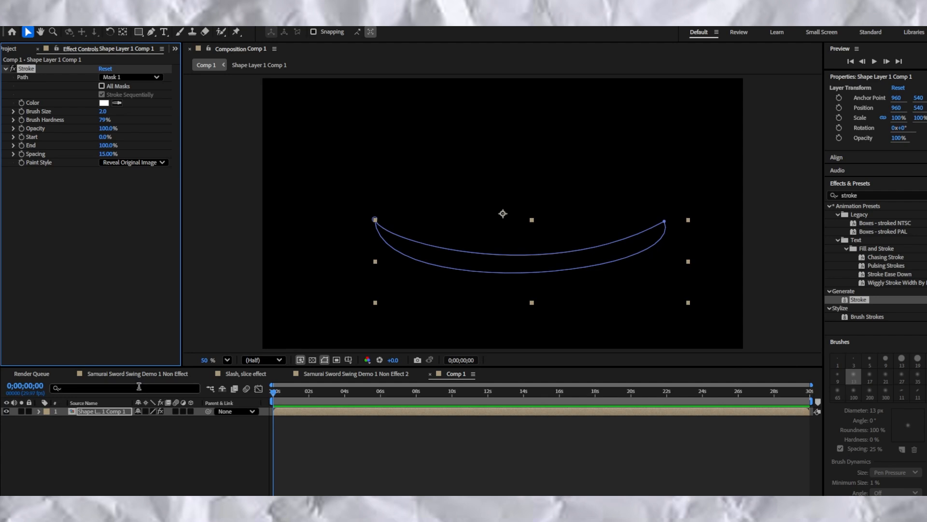
Step: Set the Stroke effect's brush size to 88.4 and its brush hardness to 100%
click(81, 415)
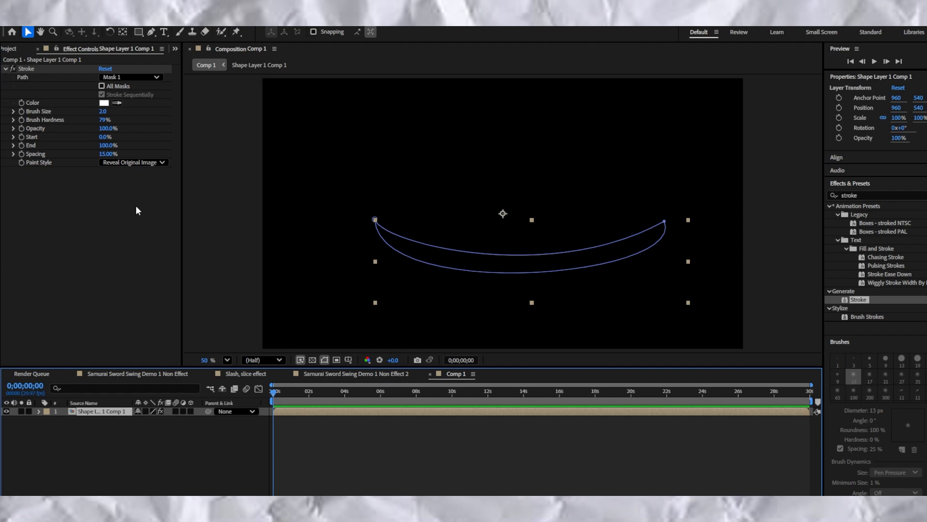
drag(103, 113, 357, 117)
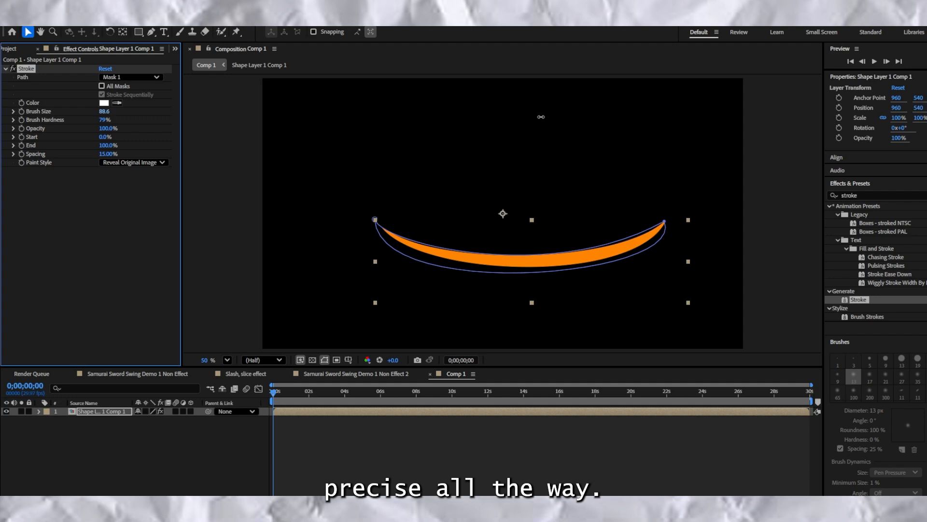
drag(541, 117, 398, 118)
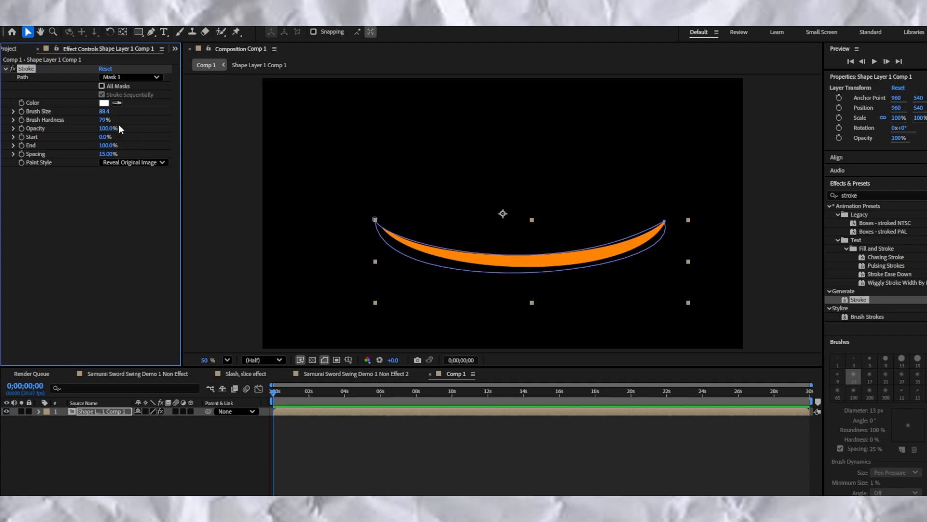
drag(104, 121, 184, 119)
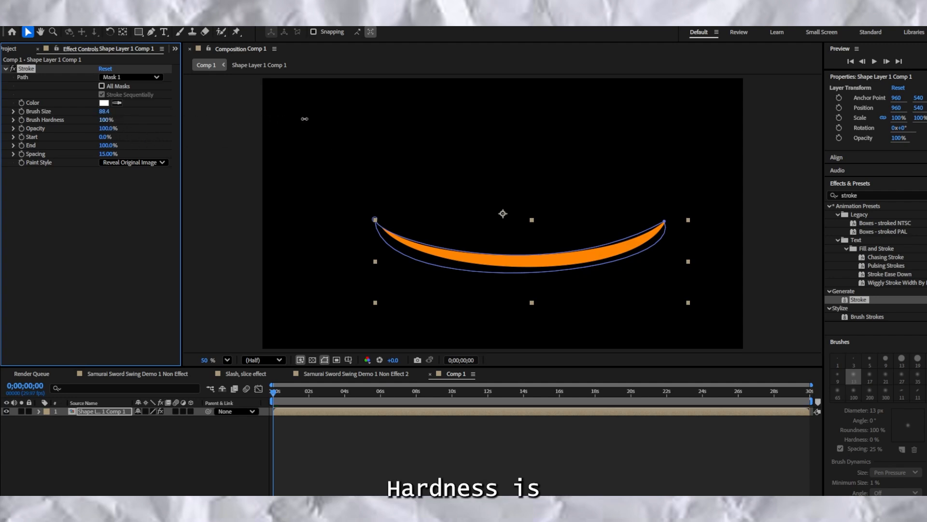
drag(305, 119, 304, 118)
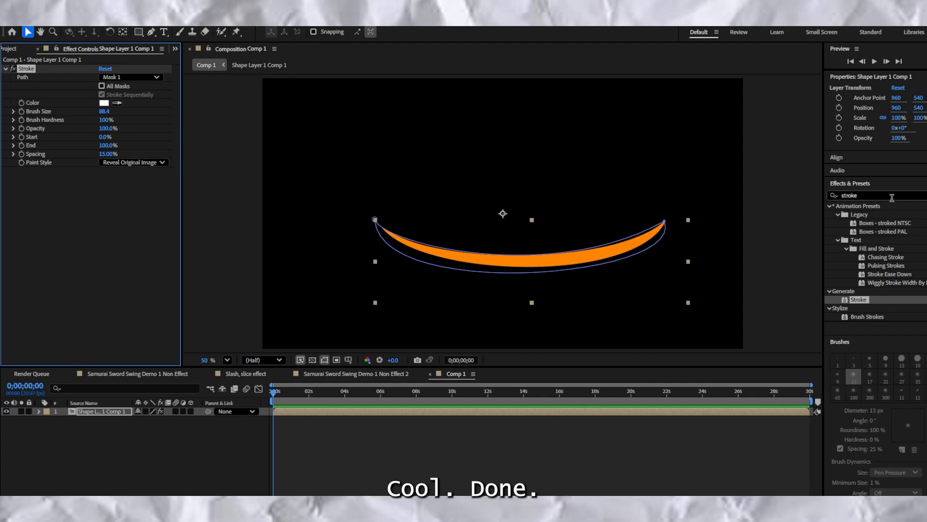
Step: Find the CC Force Motion Blur effect and apply it to the crescent layer
click(923, 195)
click(913, 195)
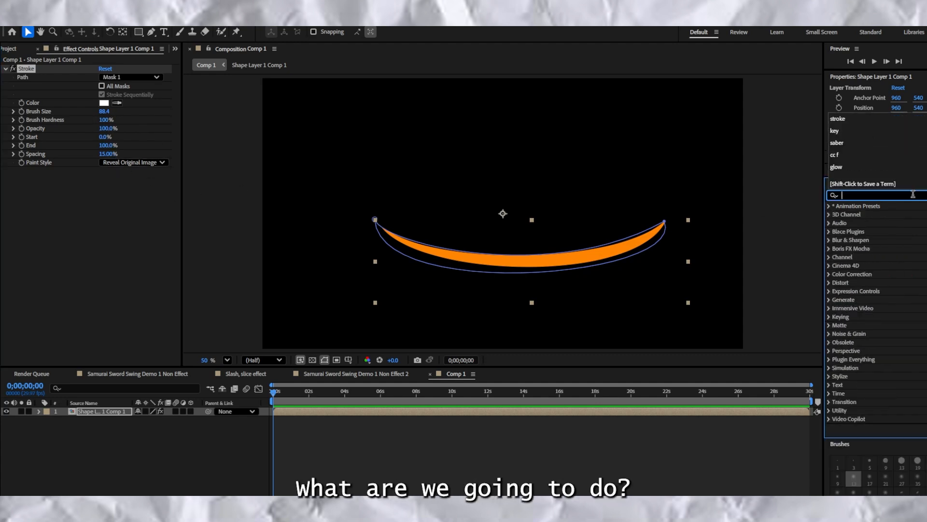
text(cc)
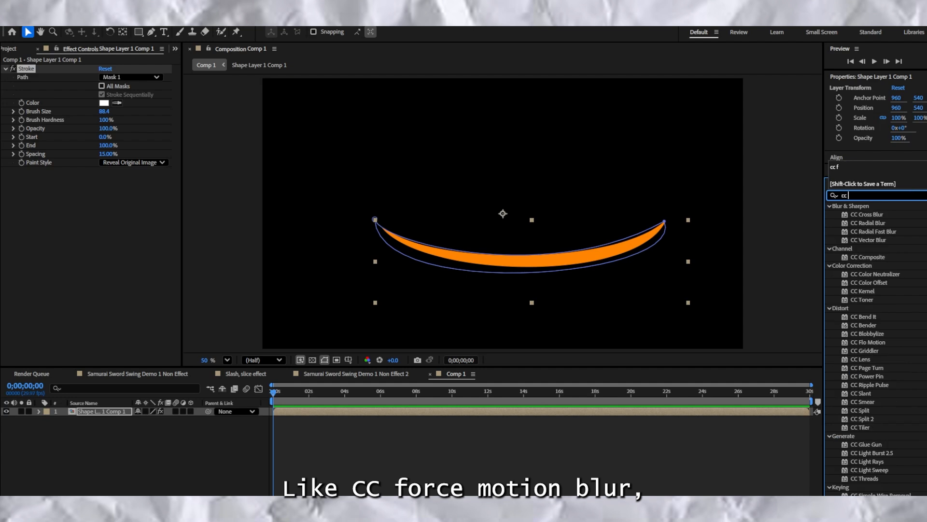
text( for)
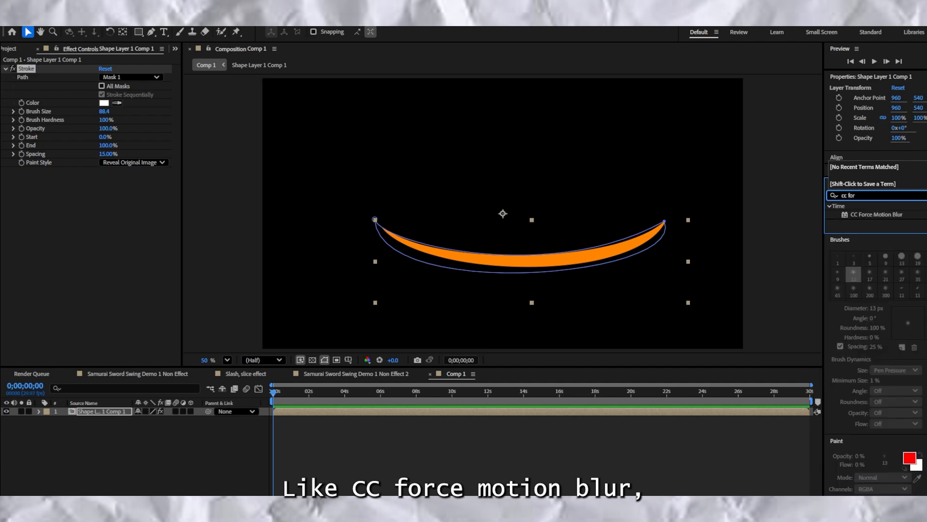
drag(874, 212, 639, 244)
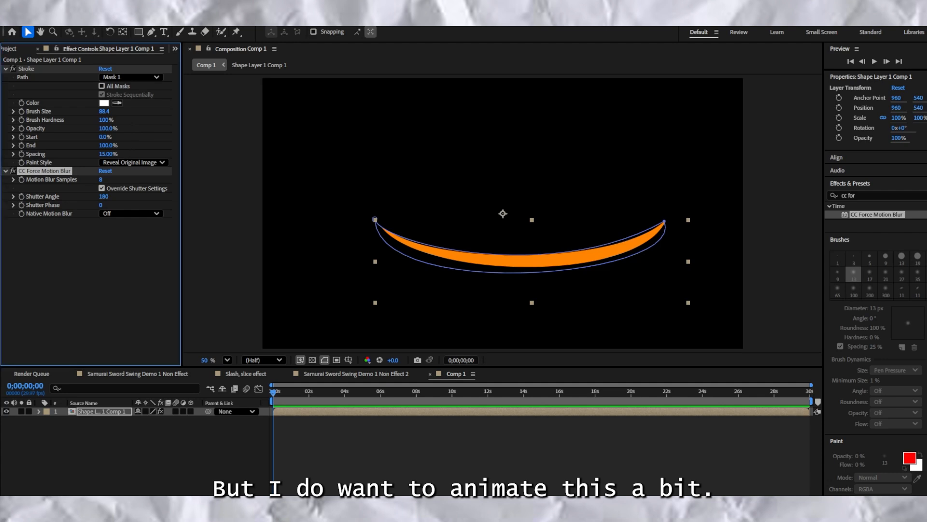
Step: Enable keyframing for the Stroke effect's Start and End at 0;00;00;00, set End to 0%, and reveal the layer's keyframes
click(21, 136)
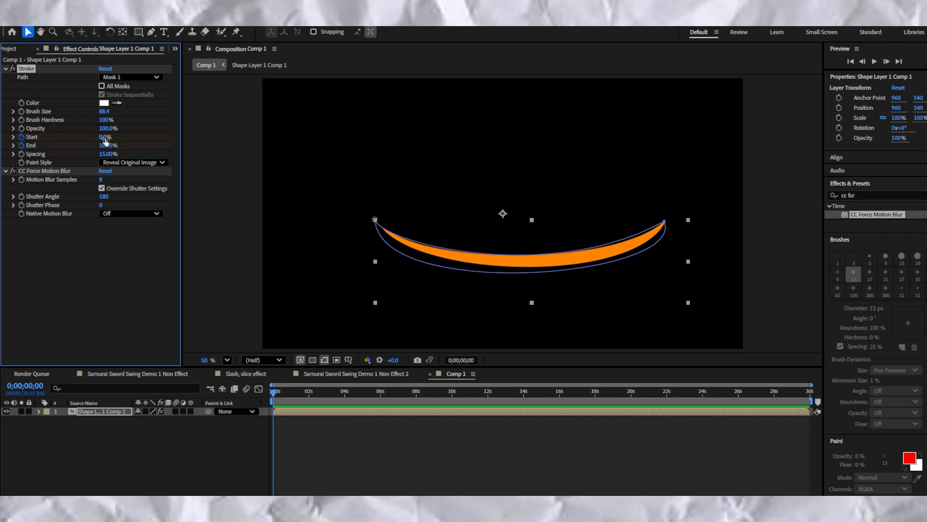
mouse_move(105, 141)
mouse_down()
mouse_move(294, 135)
mouse_move(178, 139)
mouse_up()
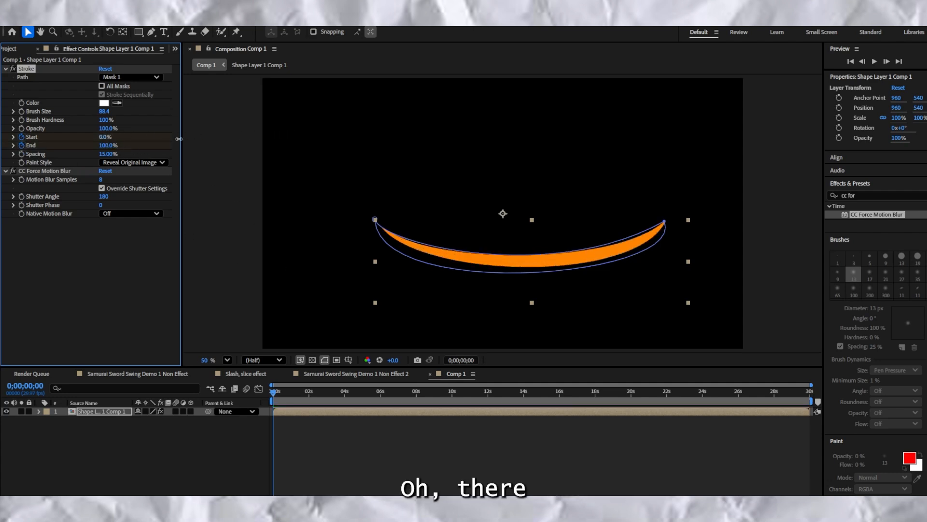
mouse_move(102, 147)
mouse_down()
mouse_move(210, 146)
mouse_move(115, 146)
mouse_up()
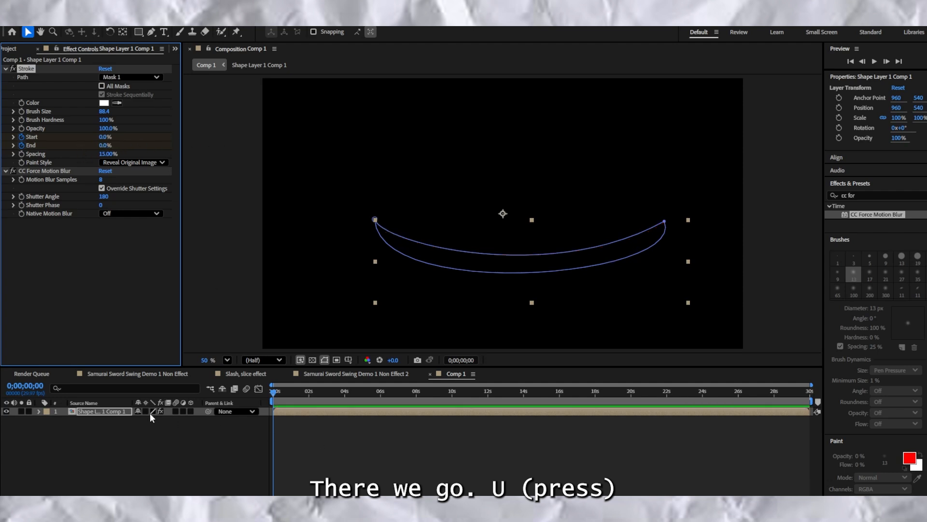
key(u)
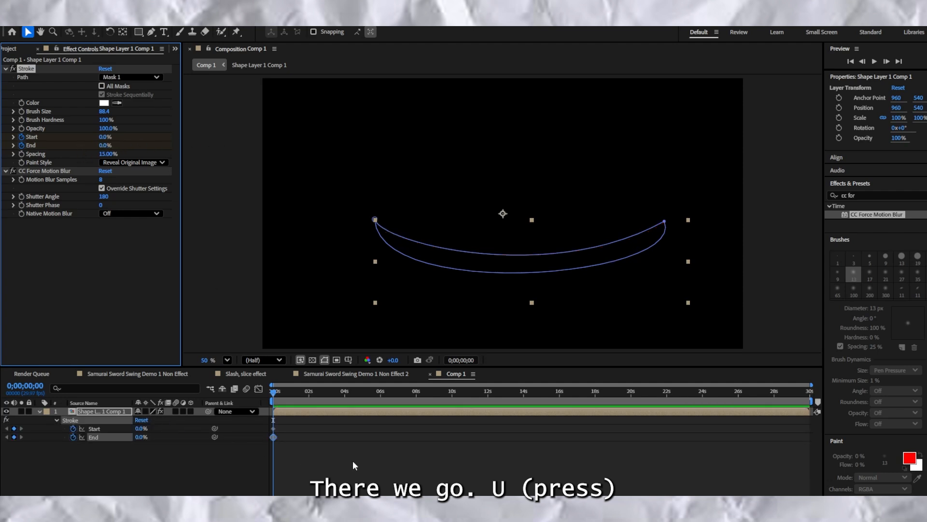
Step: Move the 0% End keyframe to about 0;00;00;24 and add a Start keyframe of 100% at 0;00;00;24
click(279, 428)
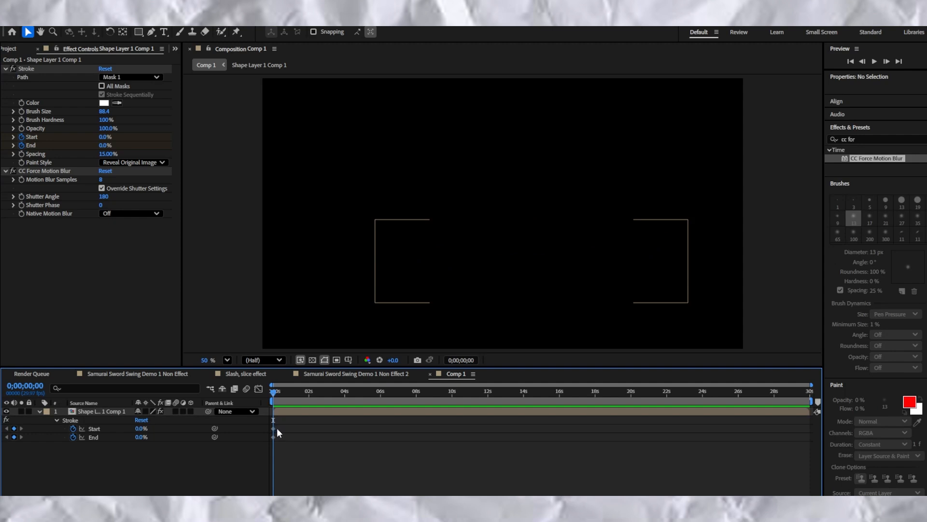
click(273, 428)
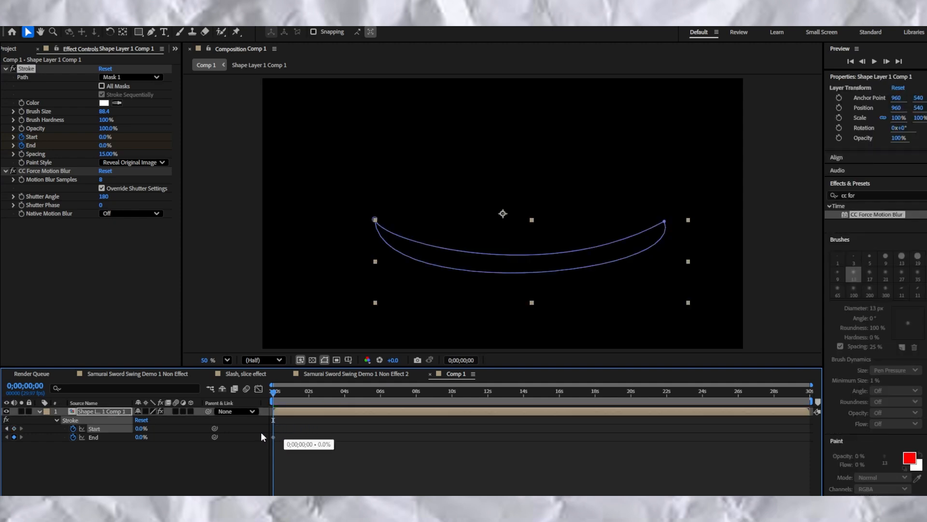
click(277, 437)
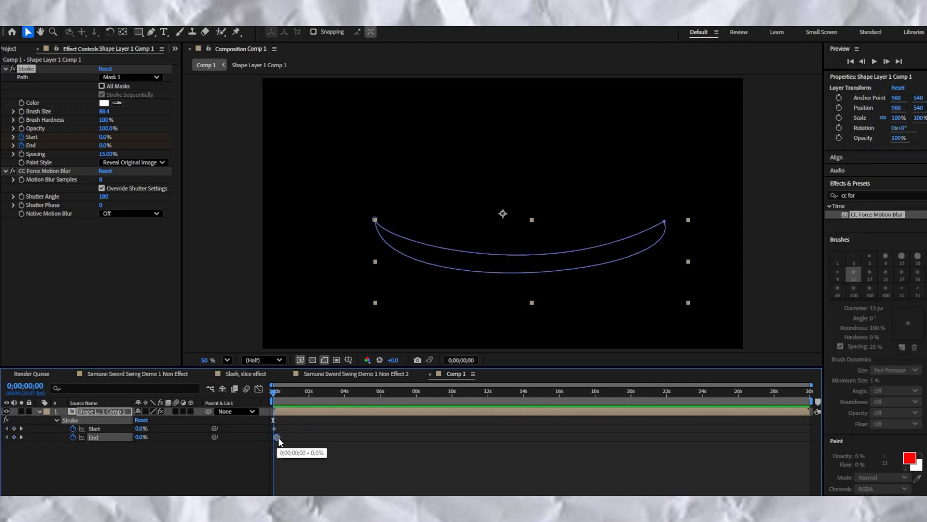
mouse_move(280, 438)
mouse_down()
mouse_move(316, 437)
mouse_move(287, 437)
mouse_up()
drag(274, 393, 289, 393)
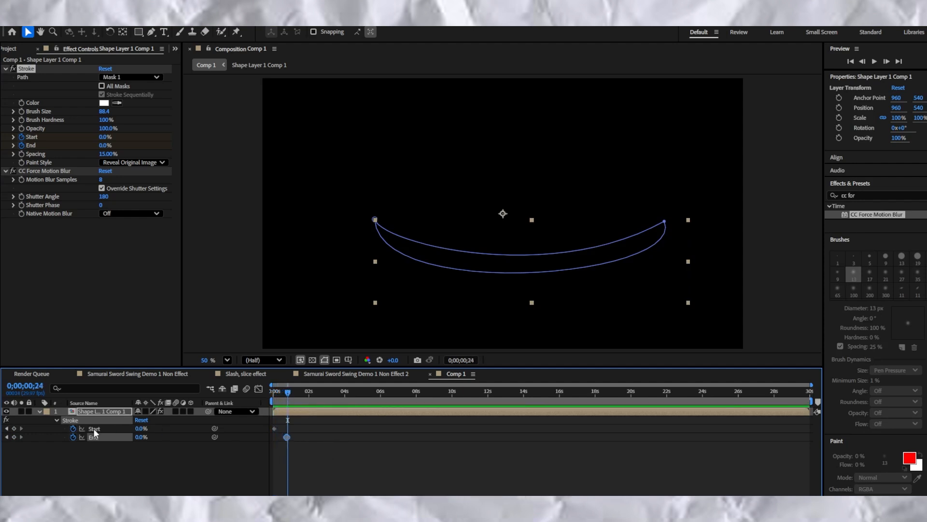
click(140, 428)
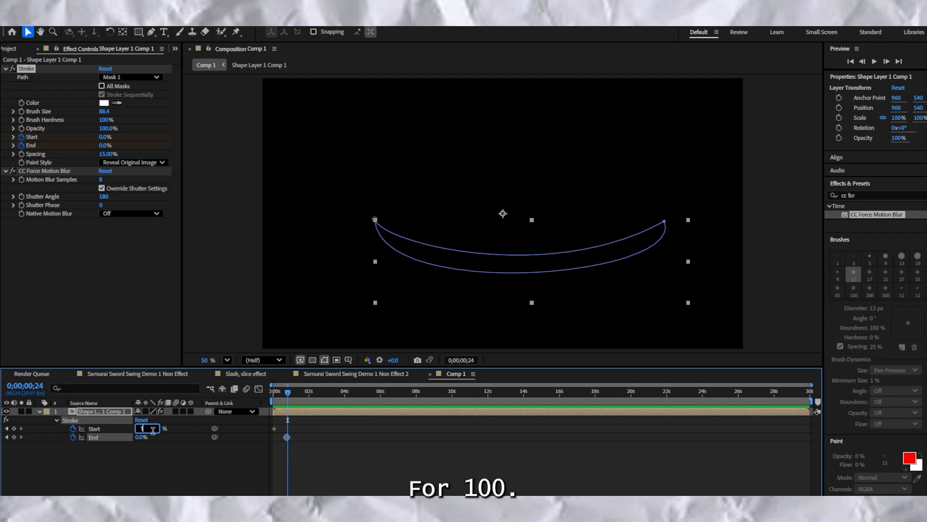
key(Return)
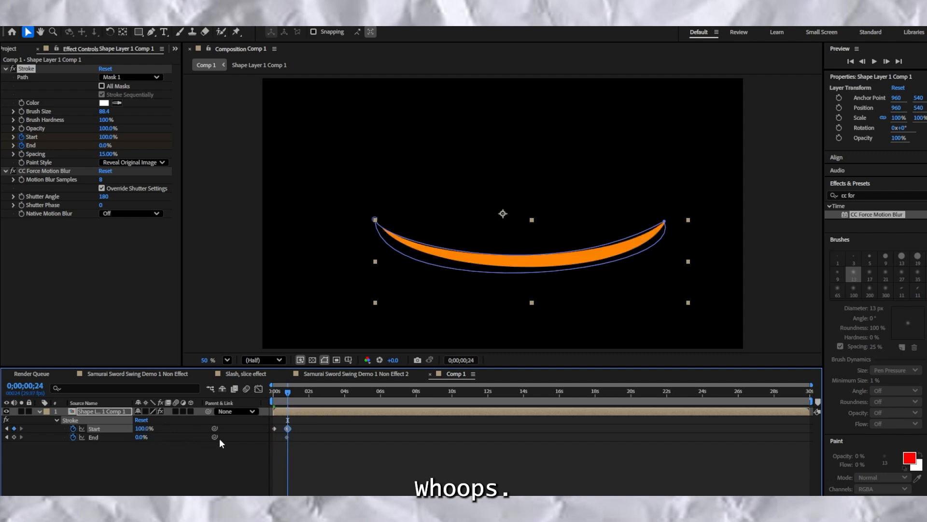
Step: Shift the 0% End keyframe to about 1.5 seconds and add an End keyframe of 100% at 0;00;00;19
click(279, 392)
drag(280, 393, 297, 405)
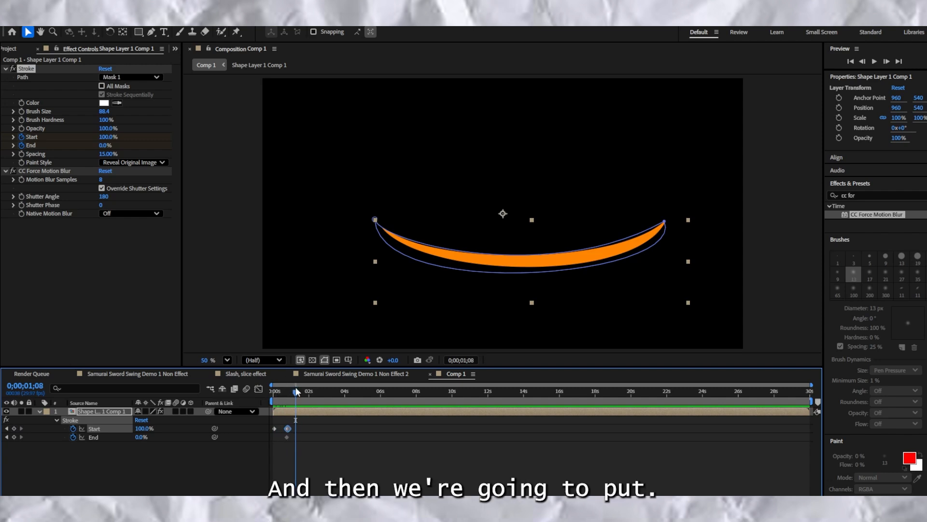
drag(296, 391, 286, 394)
drag(286, 438, 301, 436)
click(140, 442)
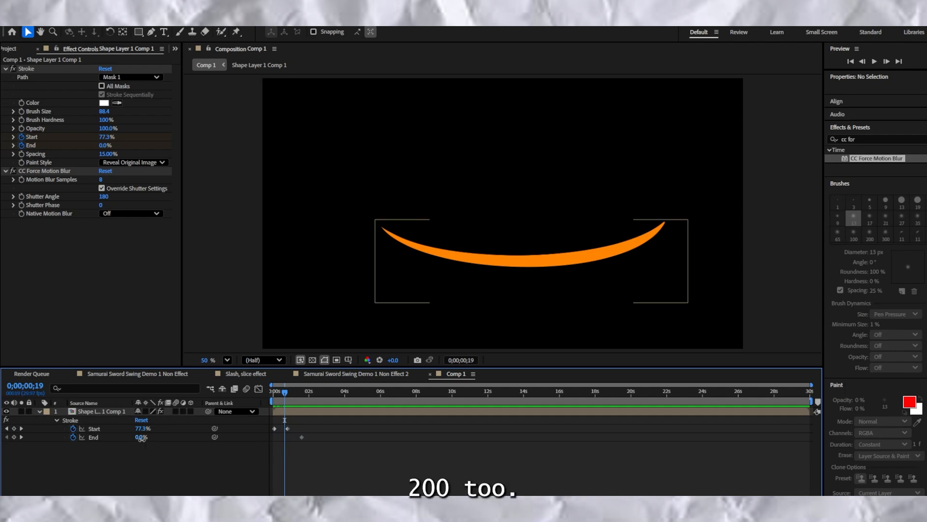
click(141, 437)
text(100)
key(Return)
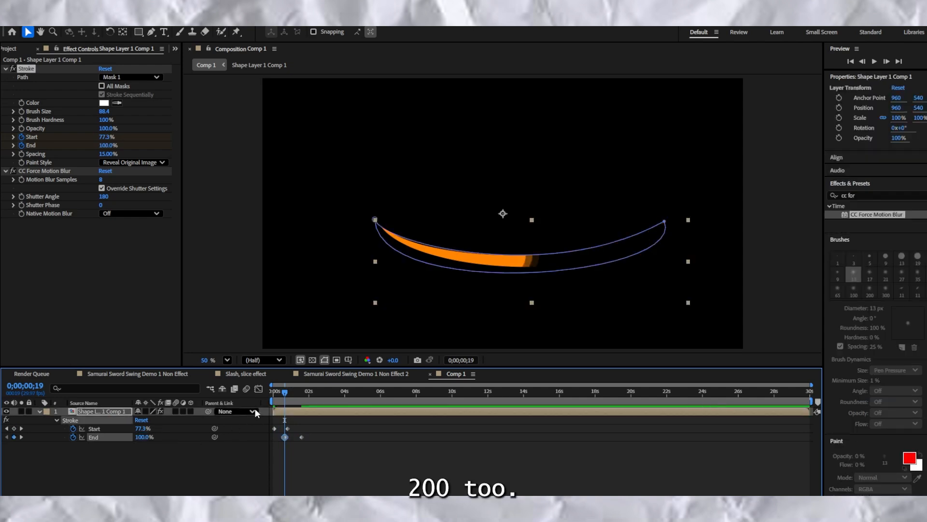
Step: Move the 100% End keyframe to about 1.2 seconds, just before the 0% one, and preview the slash animation from the beginning
drag(285, 392, 299, 397)
drag(284, 437, 295, 436)
mouse_move(296, 392)
mouse_down()
mouse_move(257, 390)
mouse_move(322, 394)
mouse_move(273, 398)
mouse_up()
key(space)
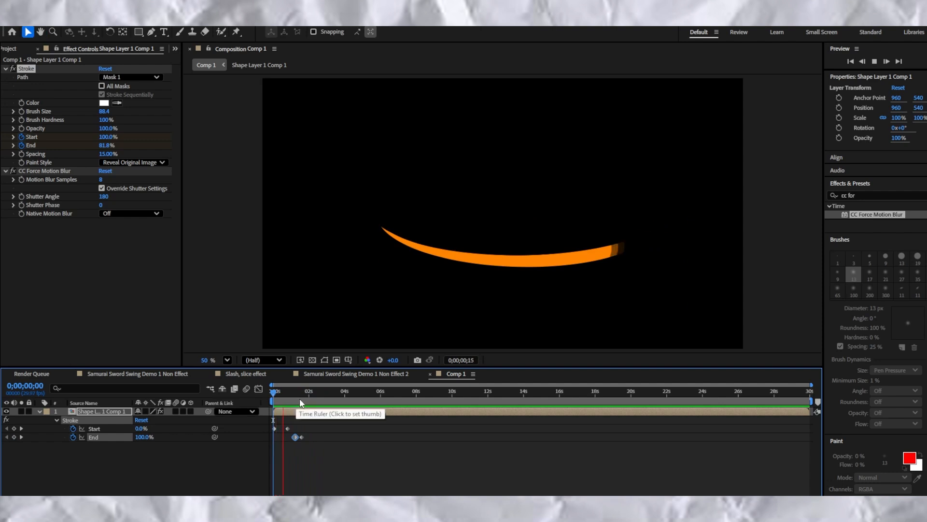
key(space)
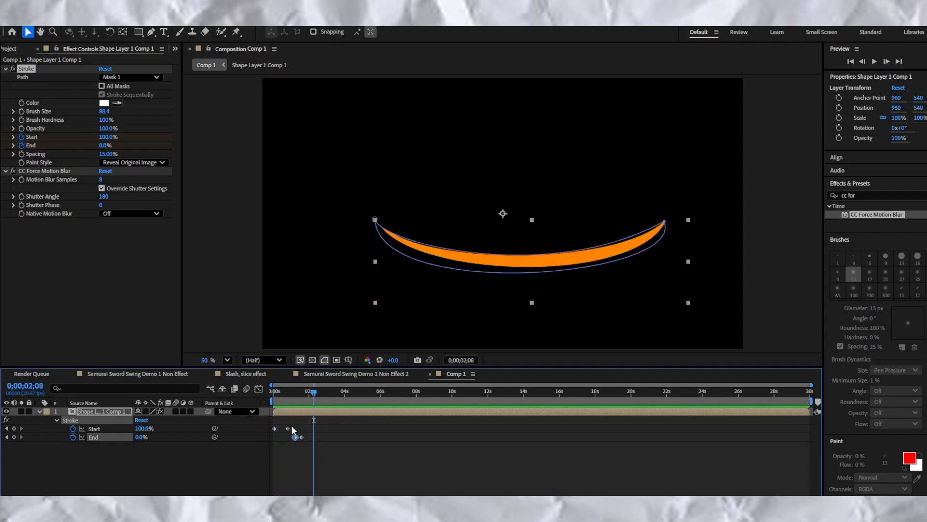
key(space)
key(space)
Step: Move the 100% Start keyframe earlier, to about half a second, and preview the faster slash from the beginning
drag(288, 428, 282, 430)
click(272, 395)
key(space)
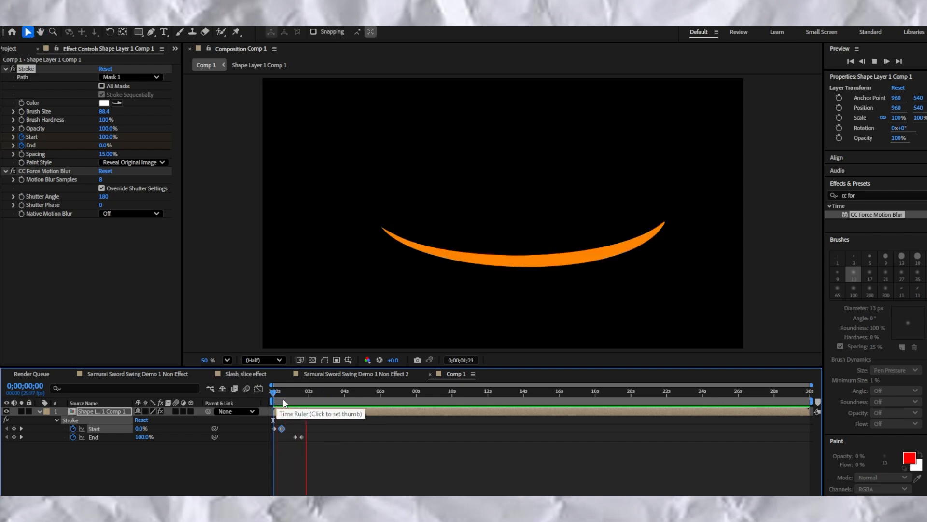
key(space)
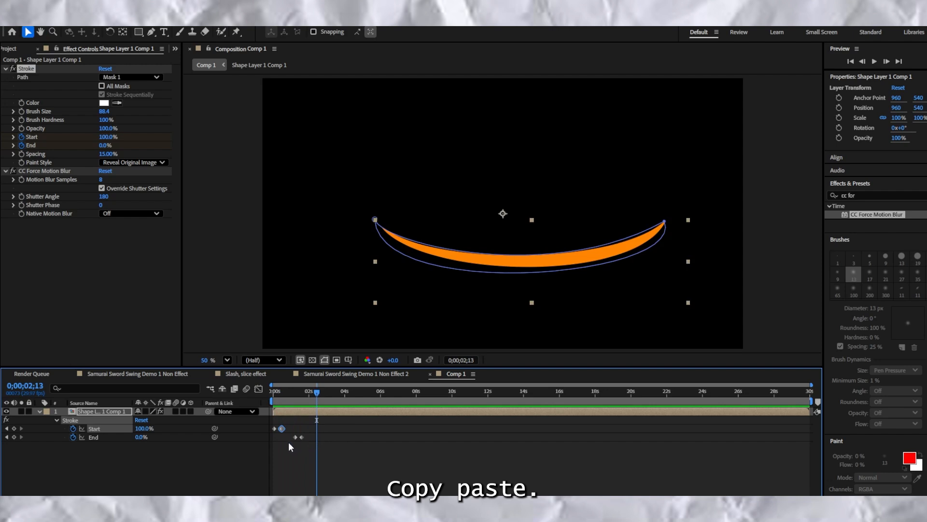
Step: Delete both Start keyframes of the Stroke effect, leaving only the End keyframes
mouse_move(275, 400)
mouse_down()
mouse_move(287, 400)
mouse_move(264, 404)
mouse_move(303, 409)
mouse_move(282, 426)
mouse_move(271, 421)
mouse_up()
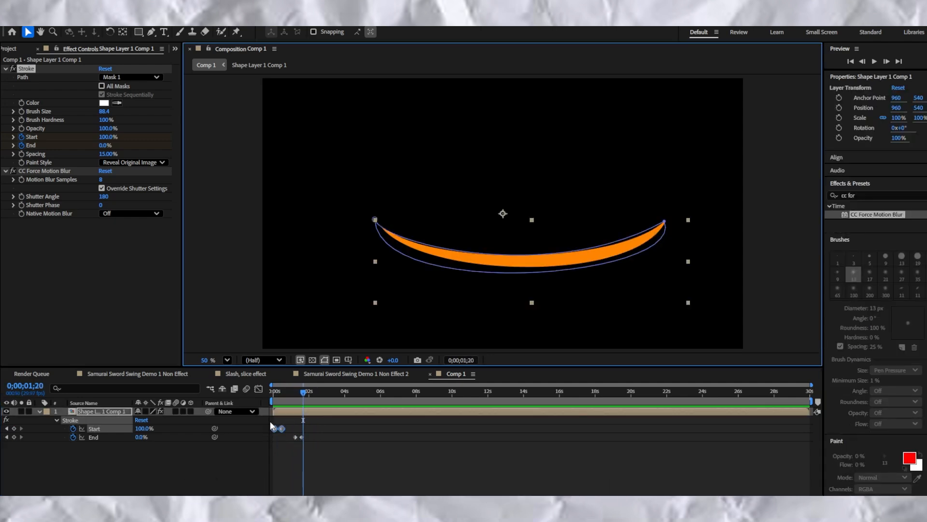
key(Delete)
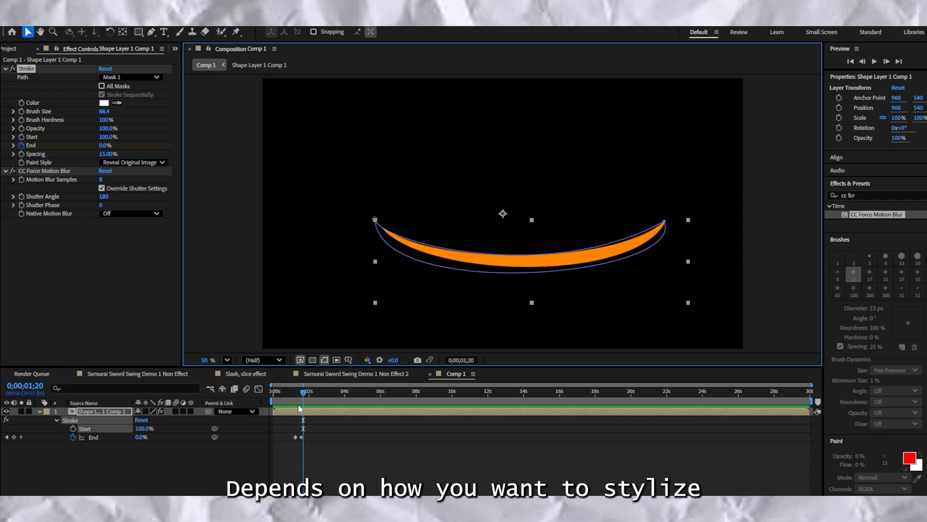
mouse_move(301, 395)
mouse_down()
mouse_move(293, 394)
mouse_move(302, 397)
mouse_up()
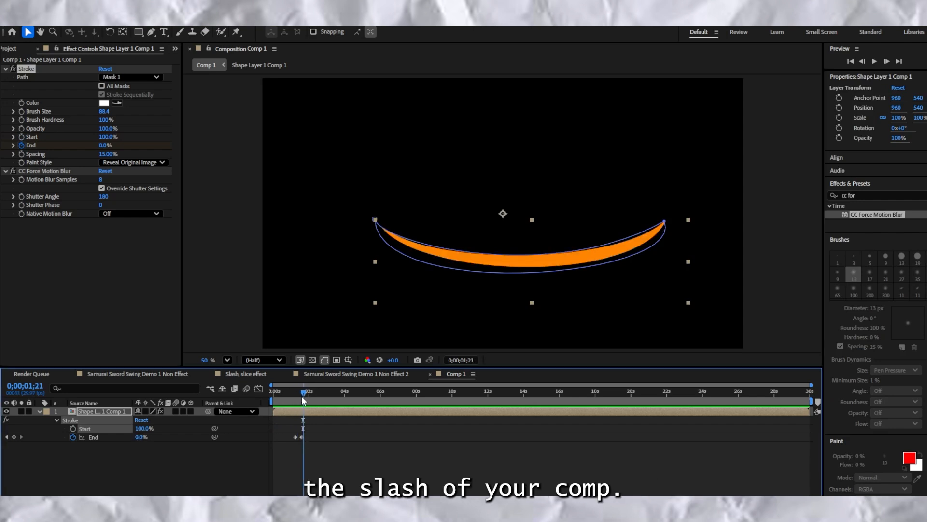
Step: Apply easy ease to both End keyframes and preview the animation from 0;00;00;29
drag(281, 448, 311, 432)
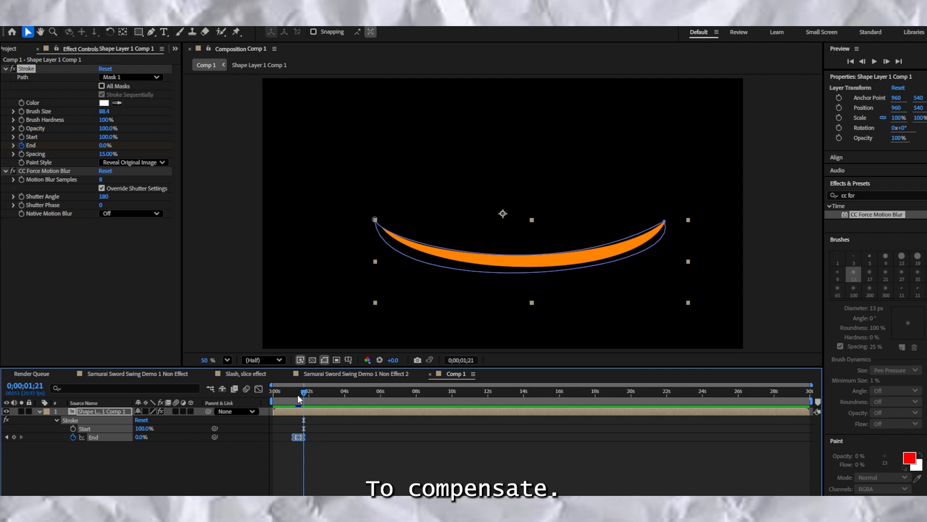
drag(297, 394, 290, 399)
key(space)
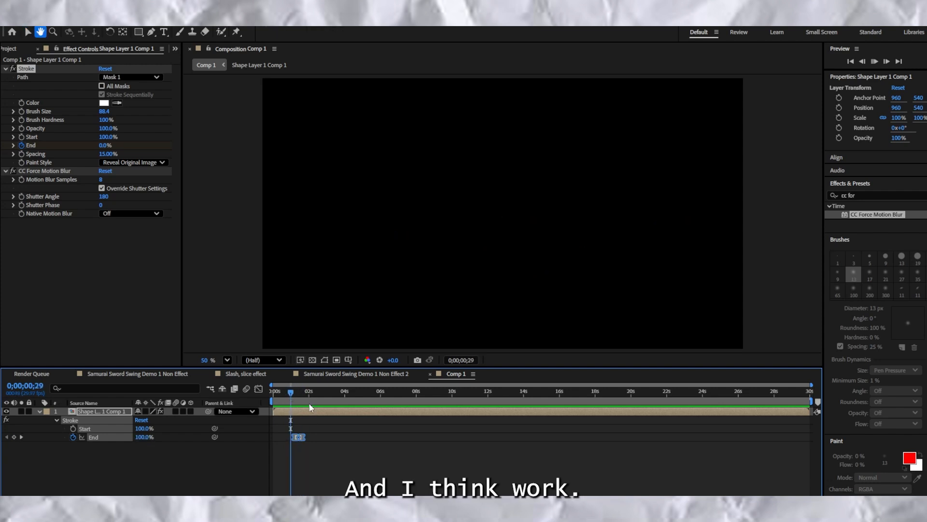
key(space)
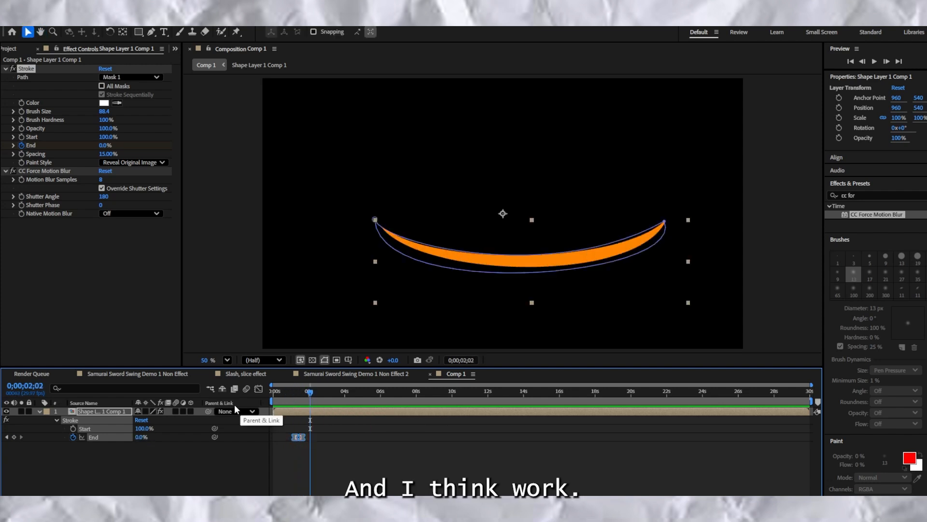
Step: Set CC Force Motion Blur's native motion blur to On, shutter phase to 72, shutter angle to 231 and motion blur samples to 40
click(122, 214)
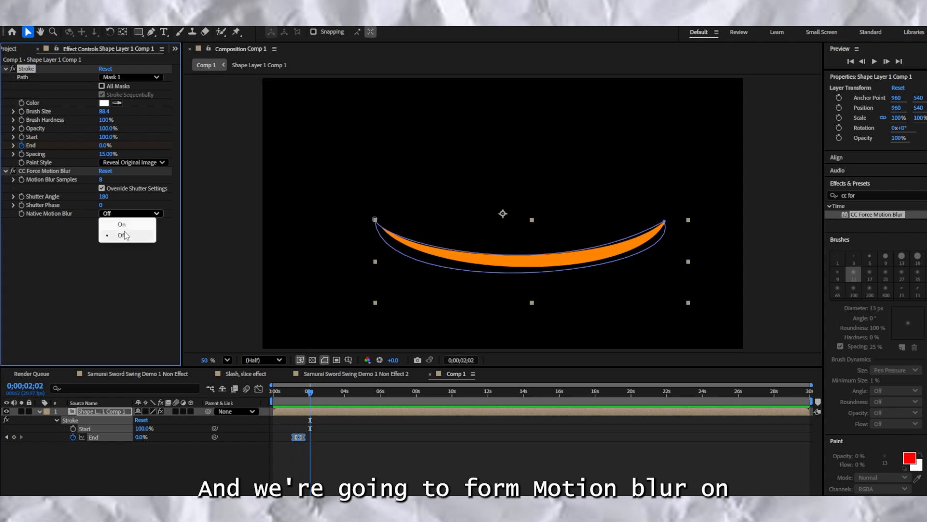
click(122, 224)
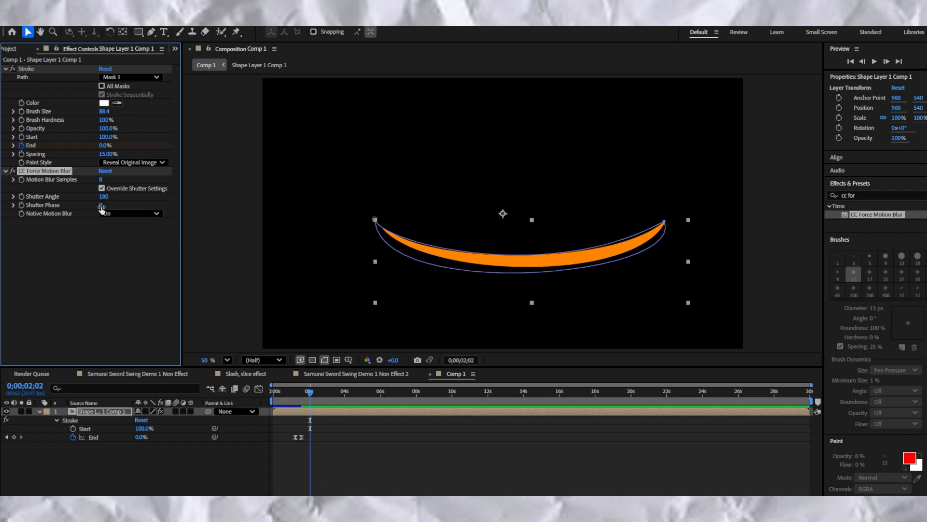
mouse_move(115, 206)
mouse_down()
mouse_move(138, 209)
mouse_move(115, 196)
mouse_move(128, 196)
mouse_up()
click(101, 180)
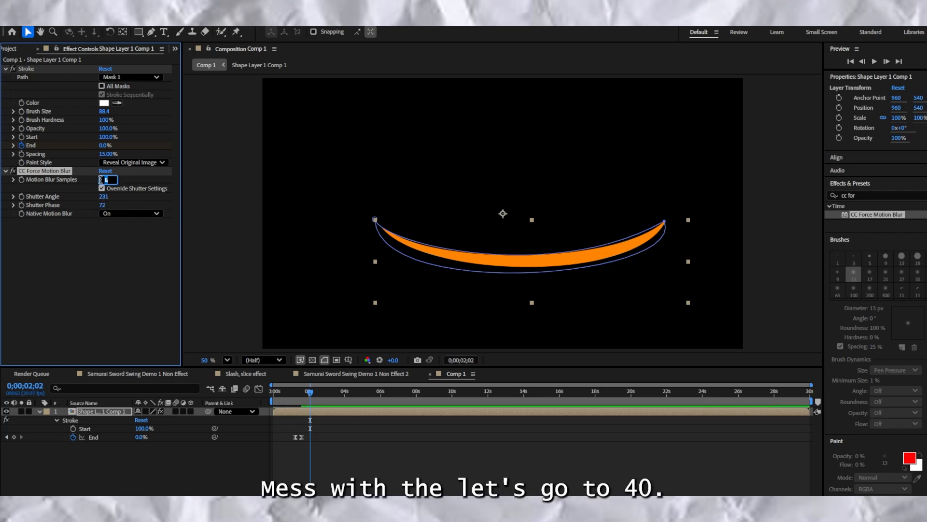
text(40)
key(Return)
click(305, 410)
drag(302, 395, 285, 399)
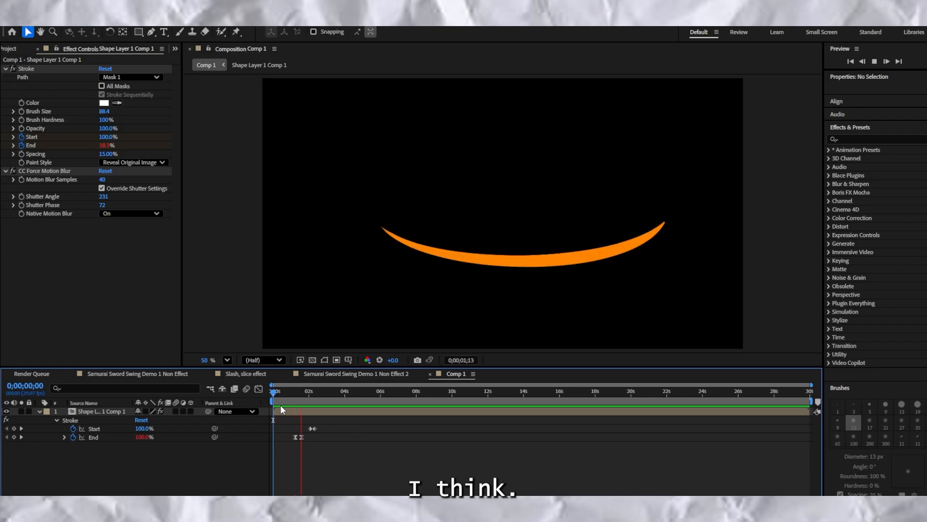